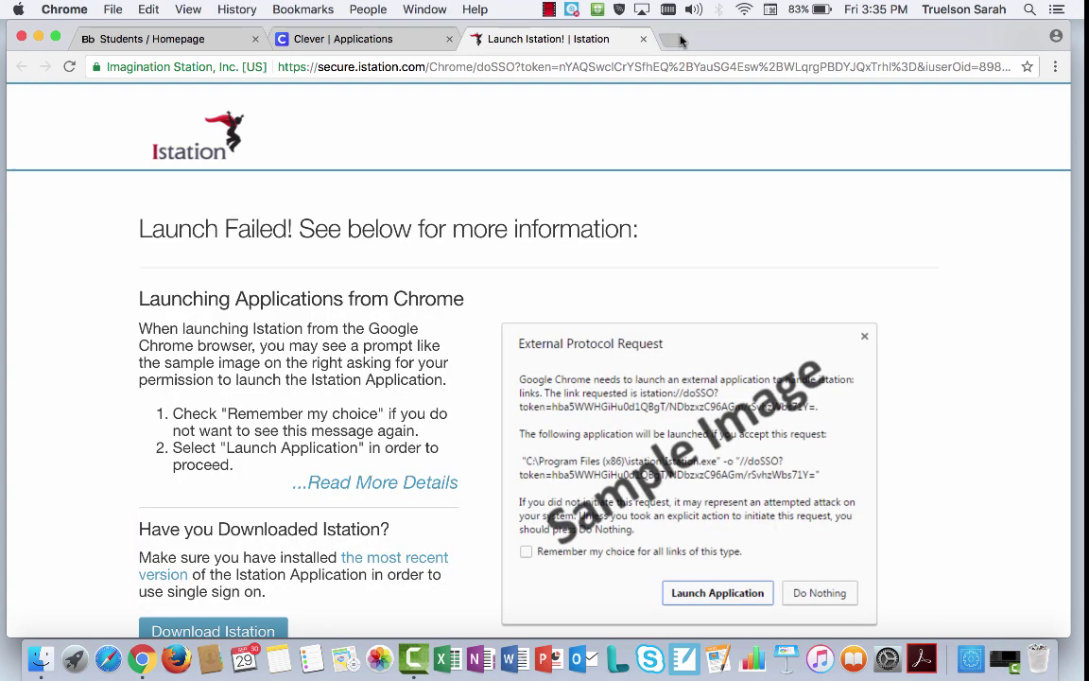
# - Open the istation.com website in a new browser tab
pyautogui.click(678, 39)
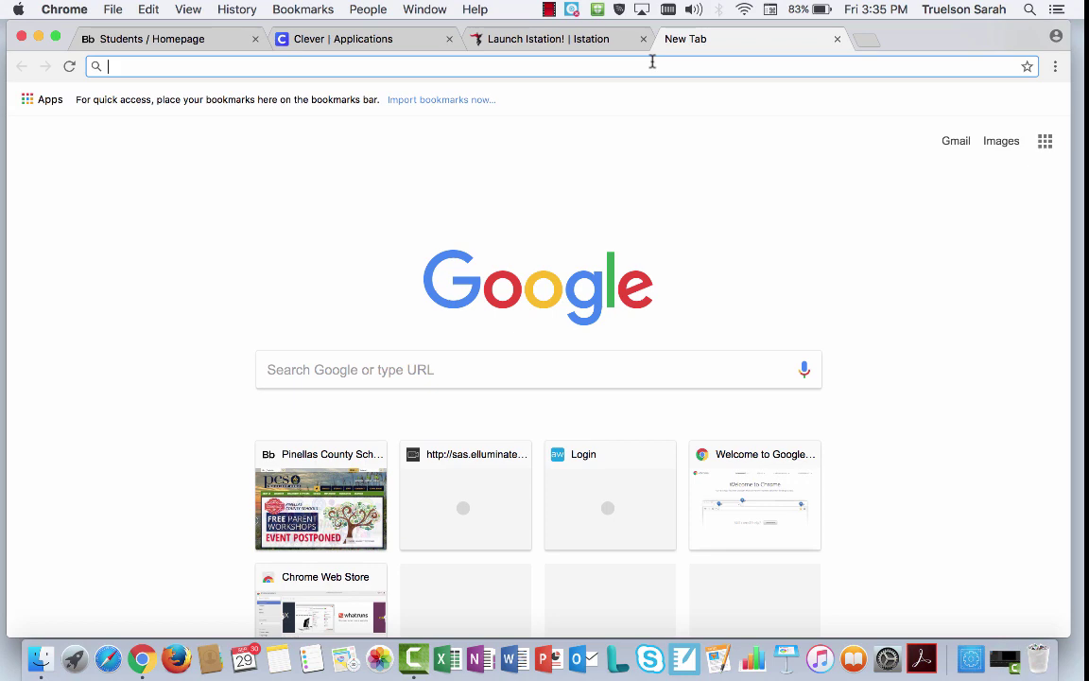
pyautogui.write('isation')
pyautogui.press('BackSpace')
pyautogui.press('BackSpace')
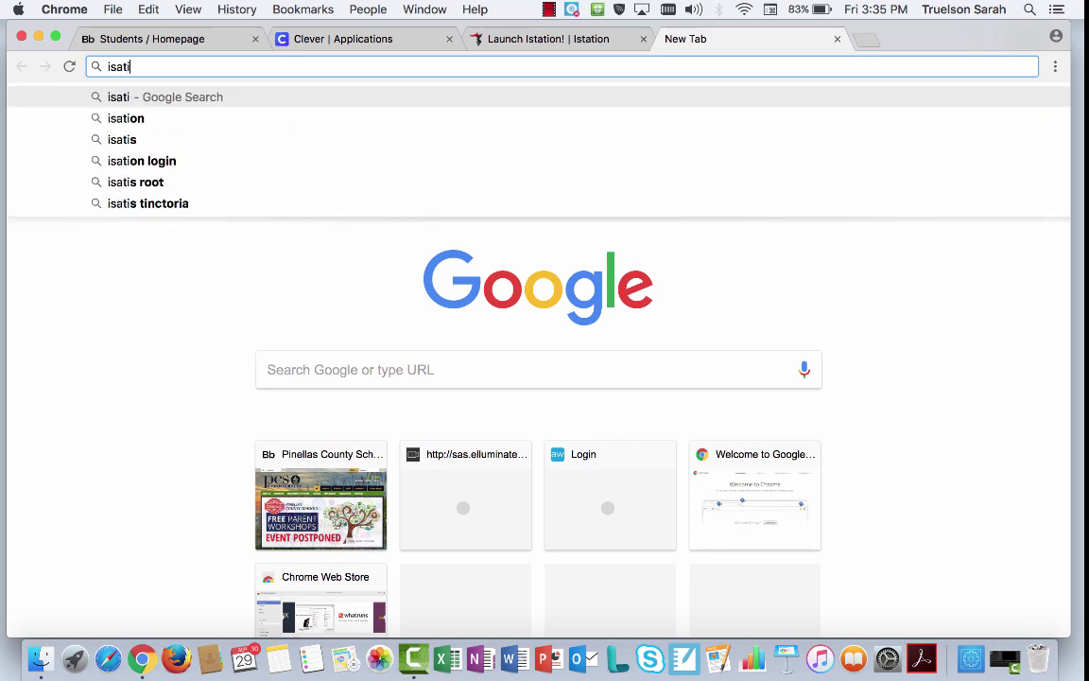
pyautogui.press('BackSpace')
pyautogui.press('BackSpace')
pyautogui.press('BackSpace')
pyautogui.write('tation.com')
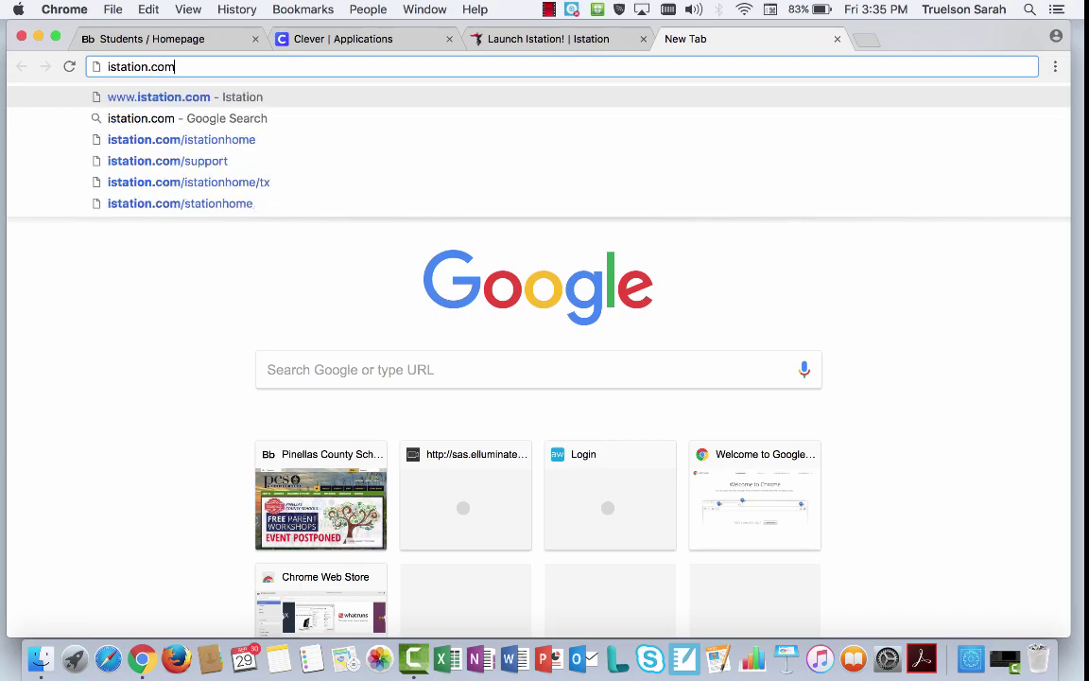
pyautogui.press('Return')
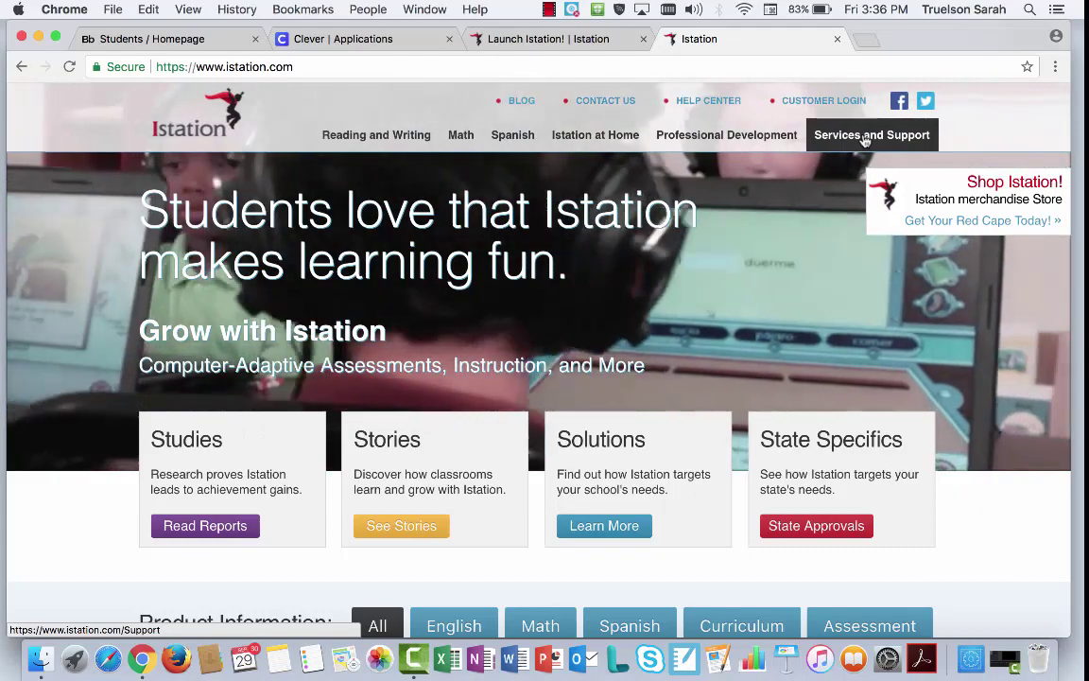
# - Download Istation for Macintosh from the website's Services and Support page
pyautogui.click(864, 139)
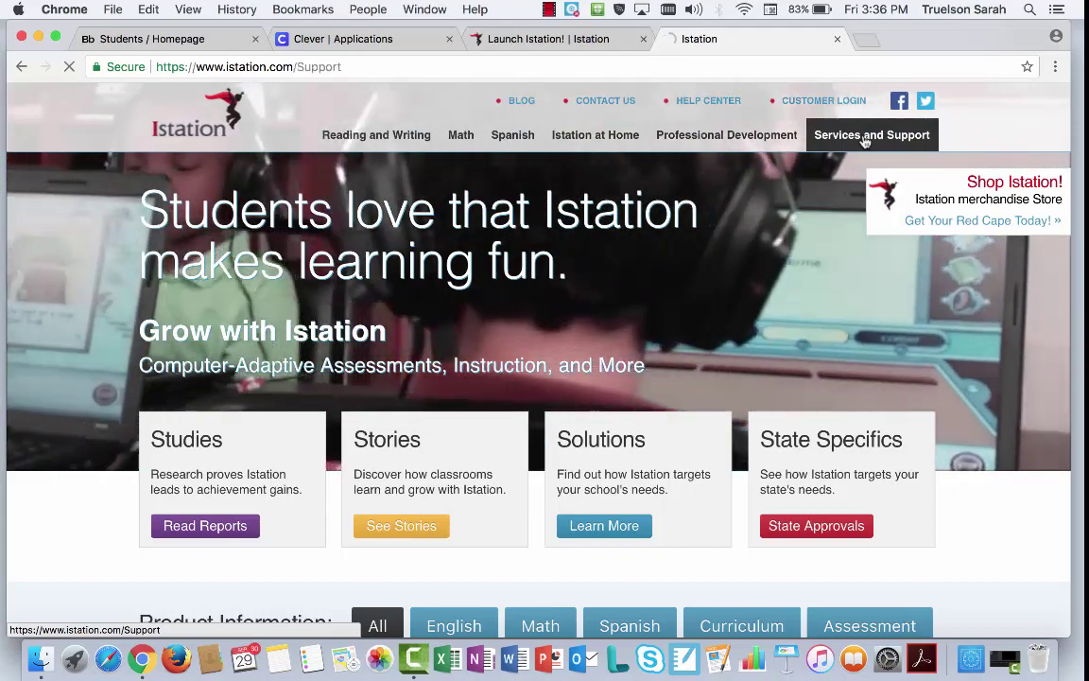
pyautogui.scroll(-5, 912, 453)
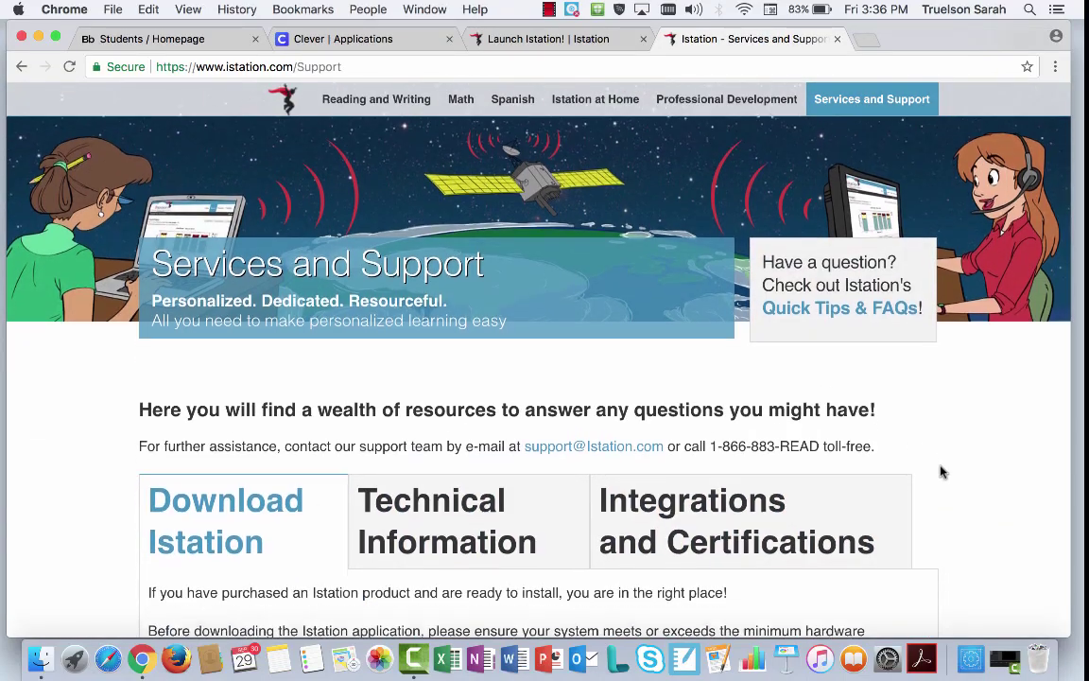
pyautogui.scroll(-1, 941, 471)
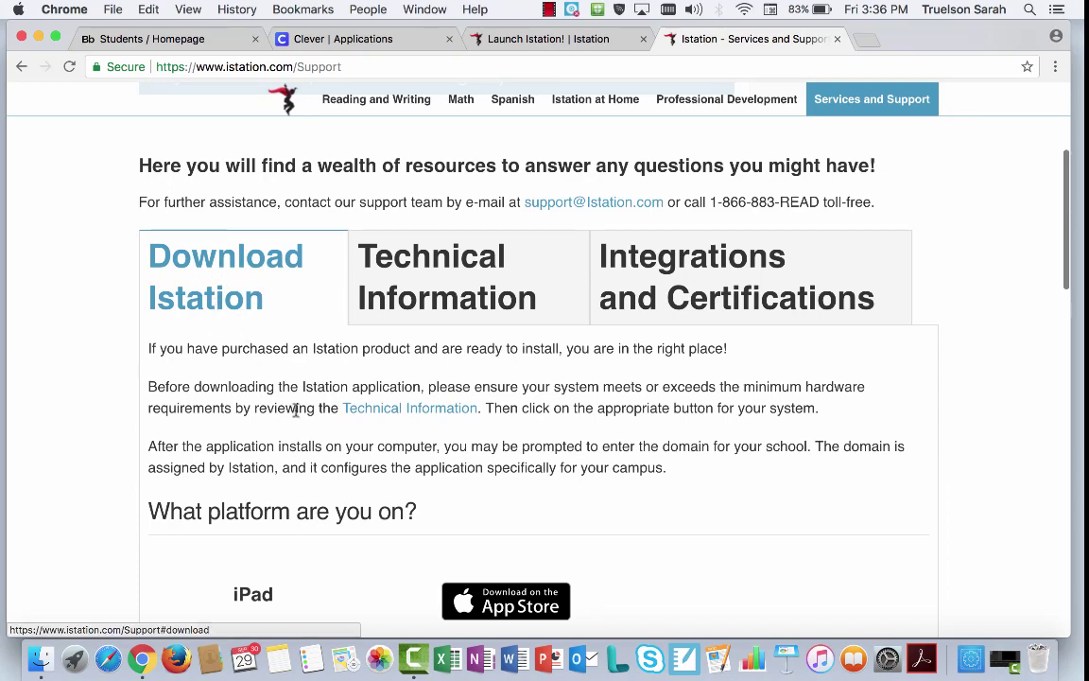
pyautogui.scroll(-3, 804, 500)
pyautogui.scroll(-5, 802, 501)
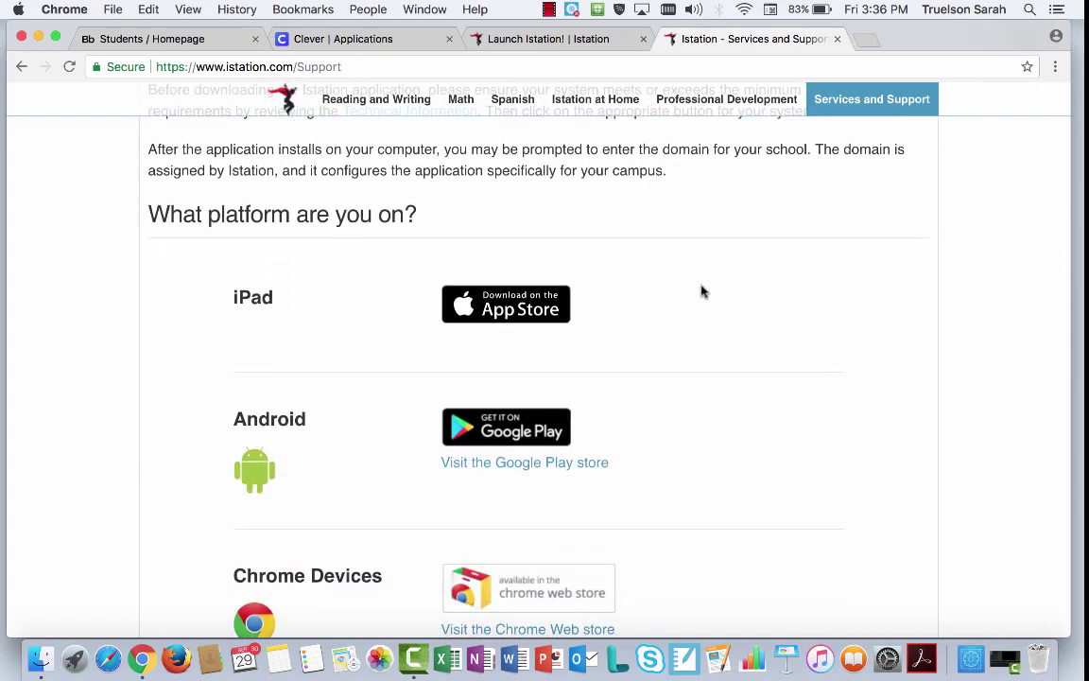
pyautogui.scroll(-5, 775, 439)
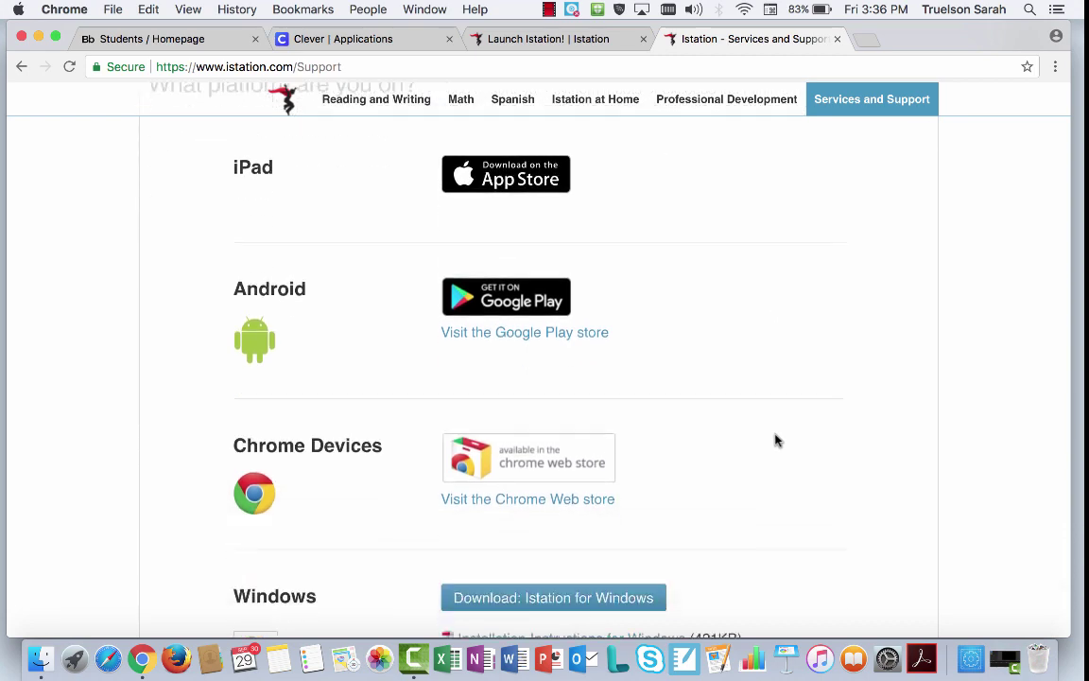
pyautogui.scroll(-4, 775, 440)
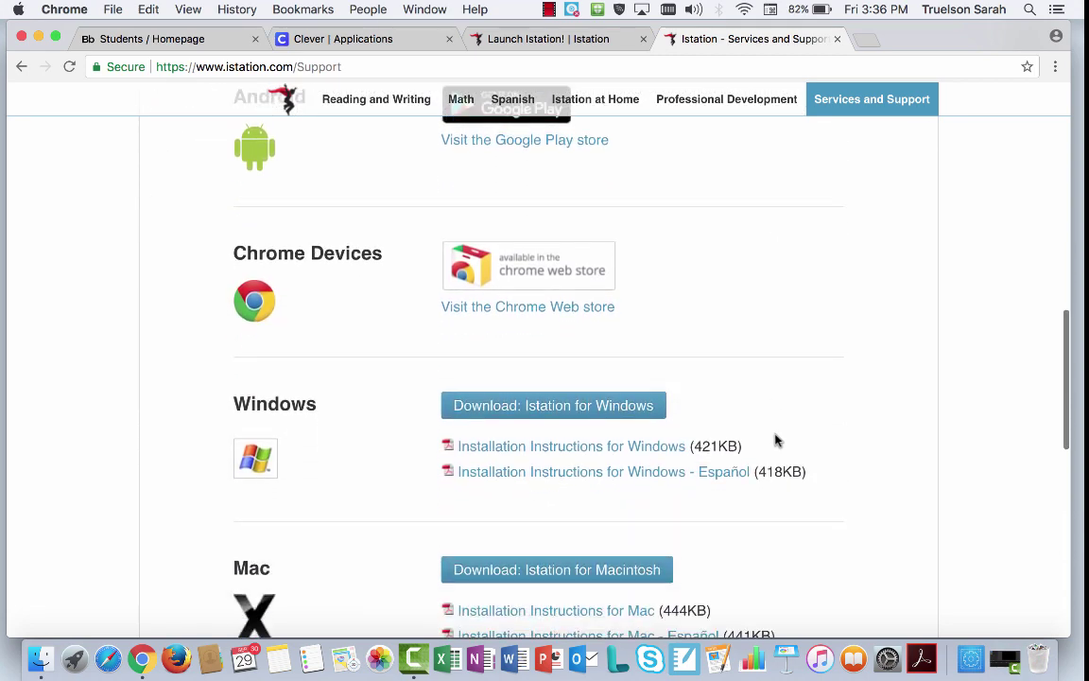
pyautogui.scroll(-5, 841, 545)
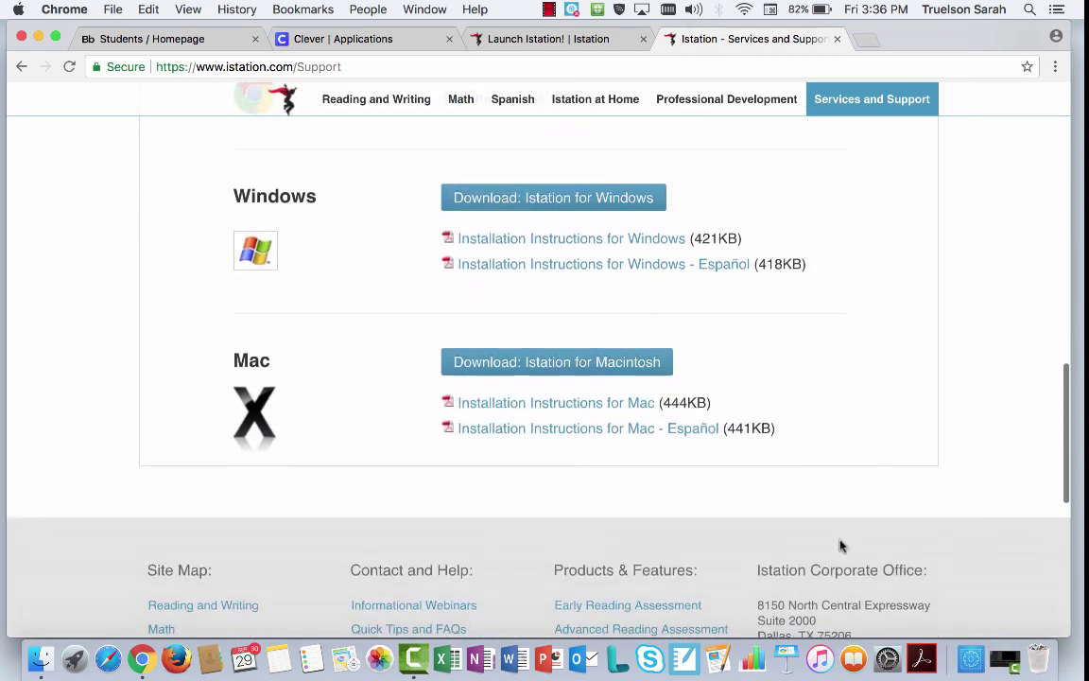
pyautogui.scroll(2, 841, 545)
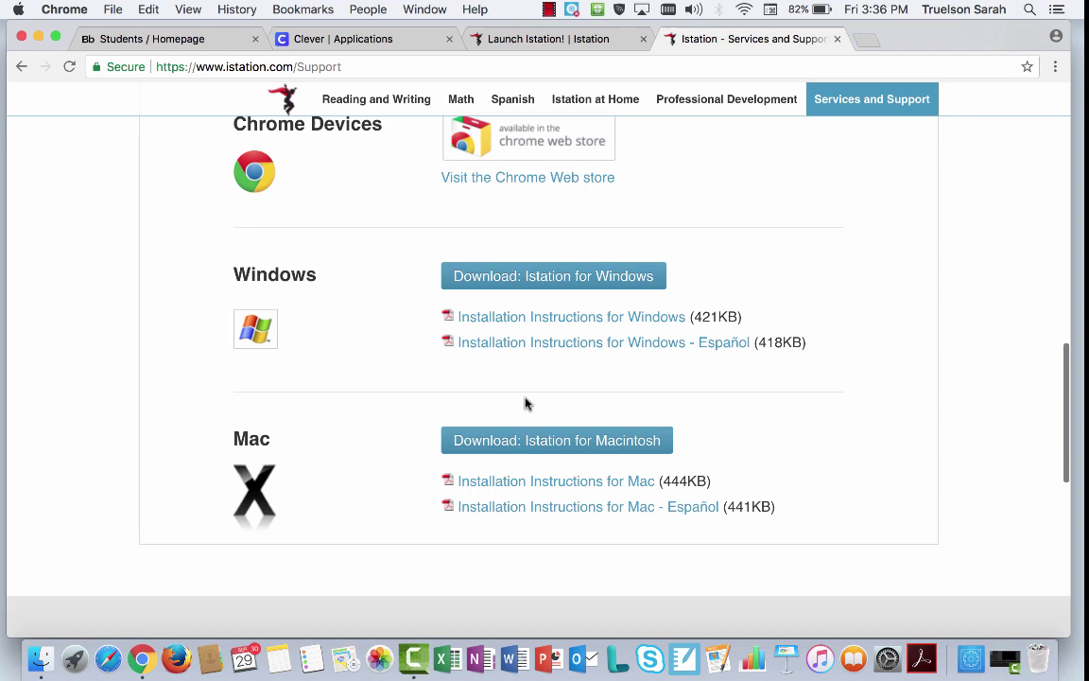
pyautogui.scroll(-1, 525, 401)
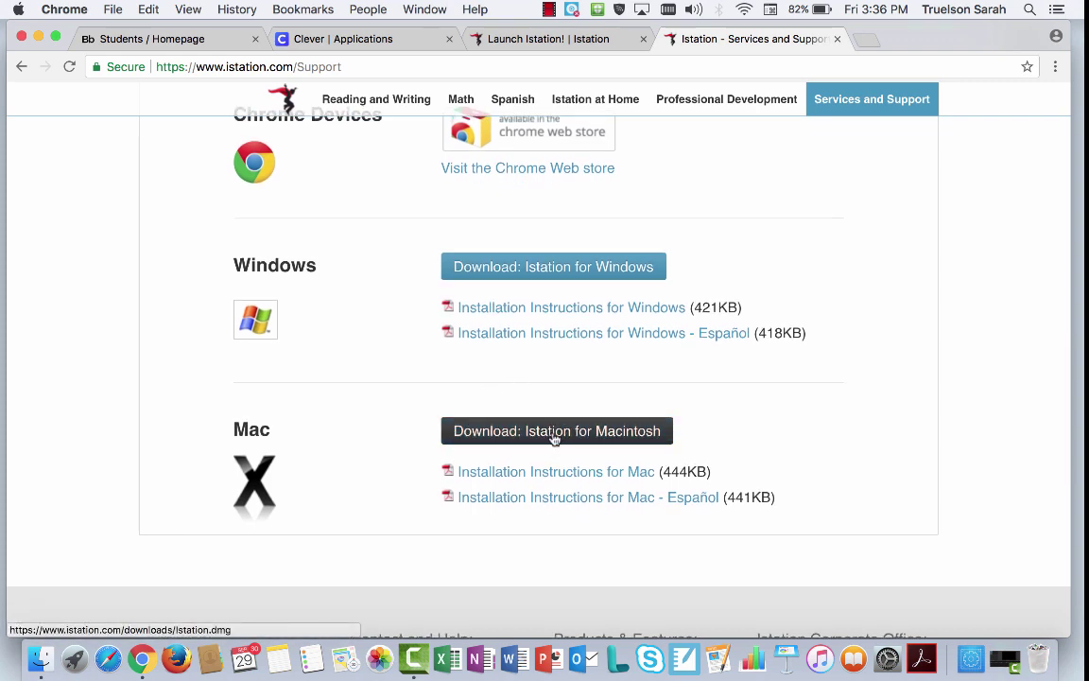
pyautogui.click(555, 434)
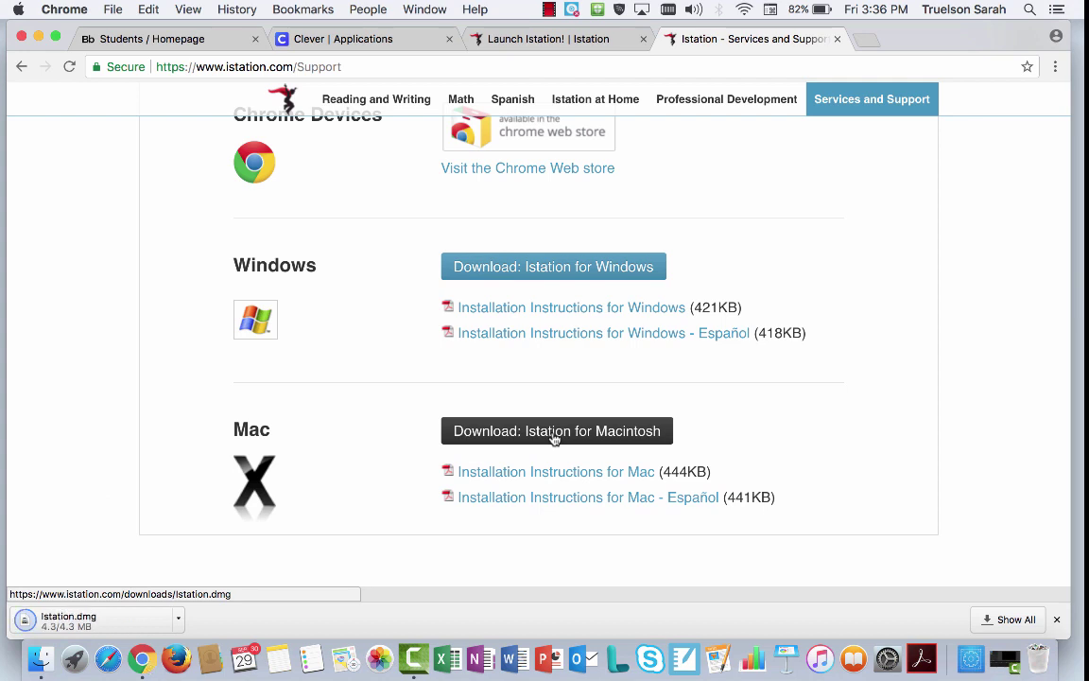
# - Open the downloaded Istation.dmg, copy The Imagination Station application to the desktop, and close the disk image window
pyautogui.click(52, 621)
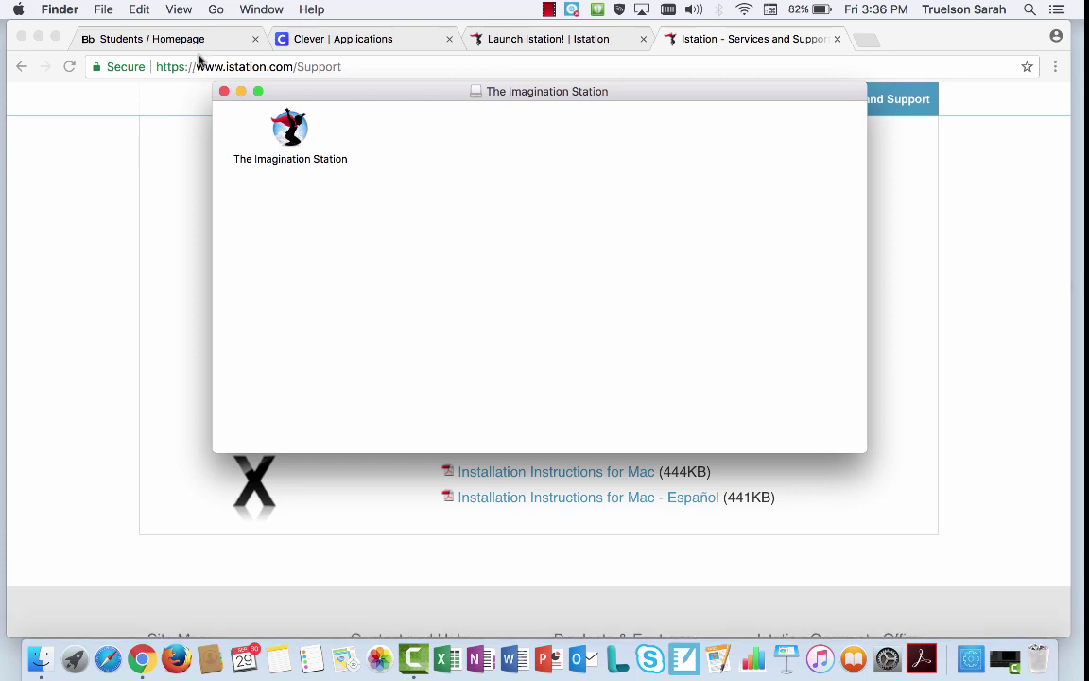
pyautogui.click(38, 37)
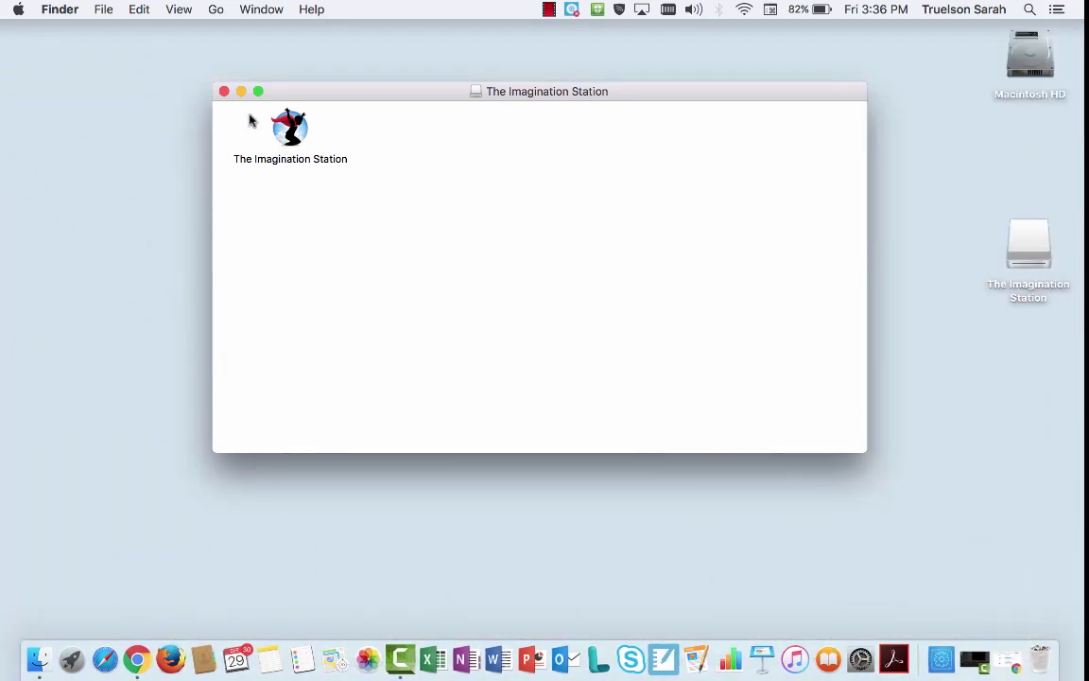
pyautogui.moveTo(269, 123); pyautogui.dragTo(974, 153)
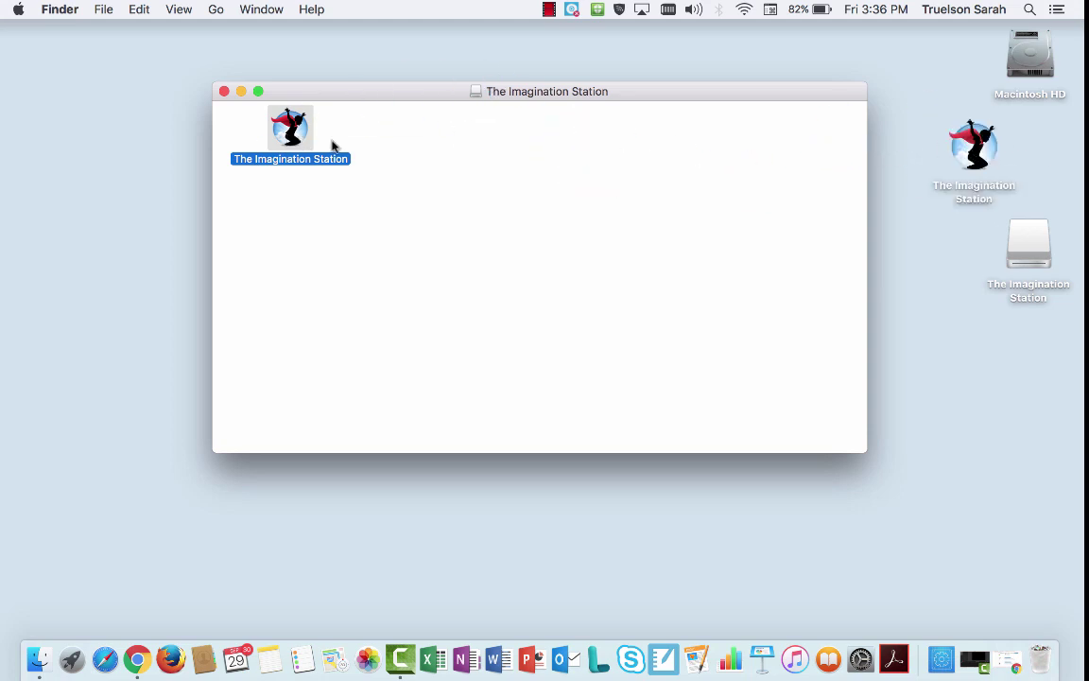
pyautogui.click(224, 92)
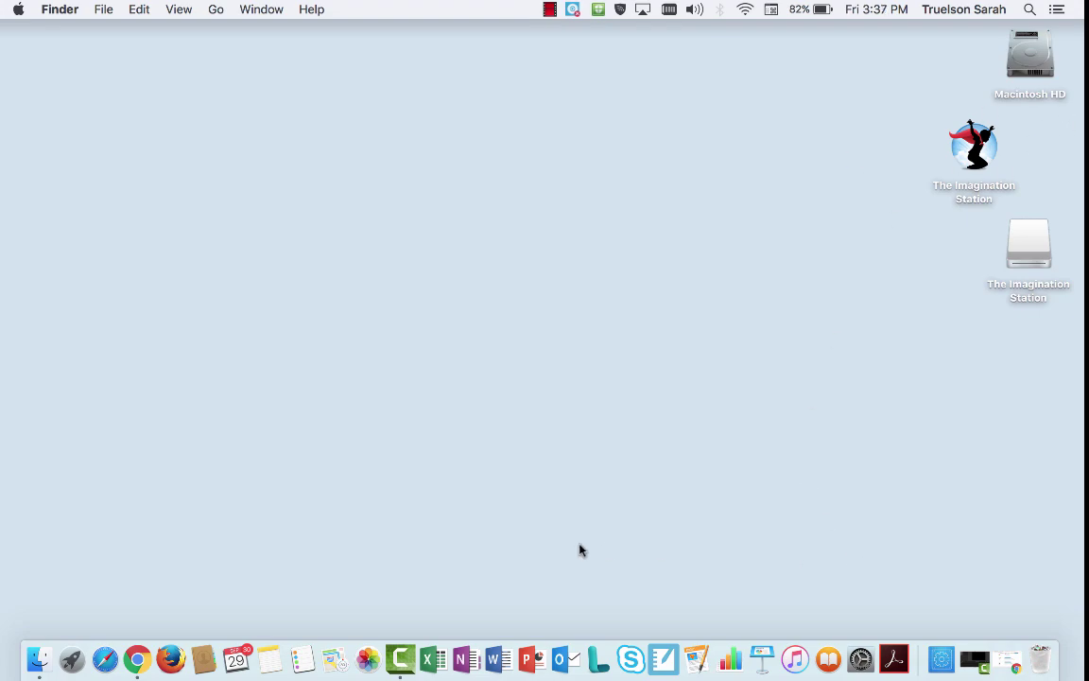
# - Switch back to Chrome and close the failed Launch Istation page
pyautogui.click(1008, 661)
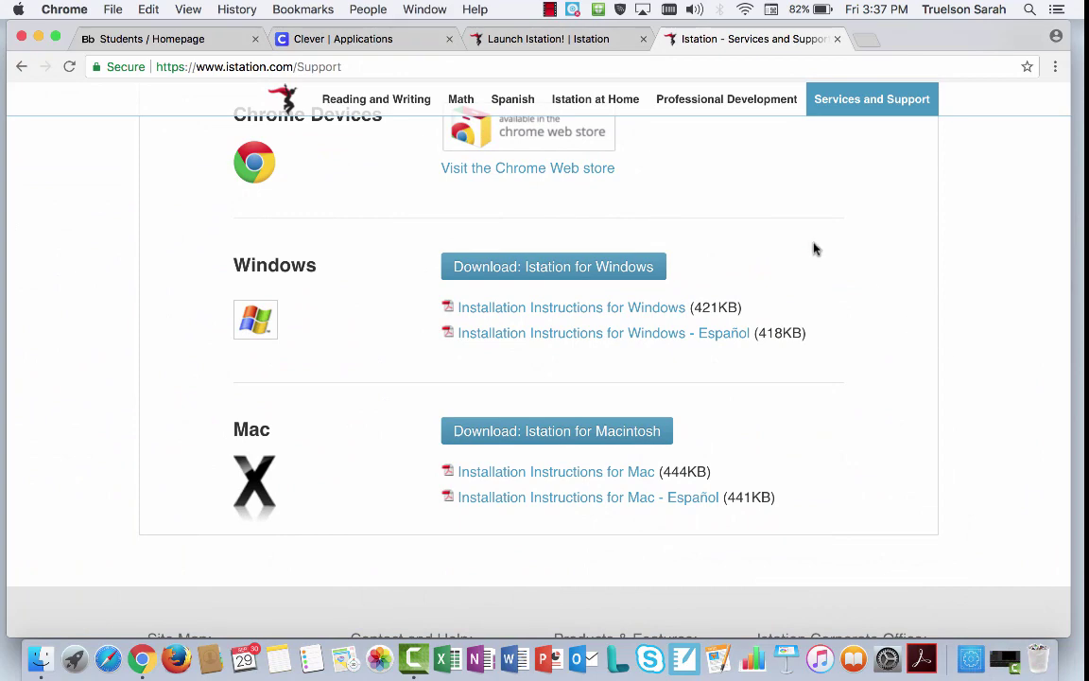
pyautogui.click(610, 39)
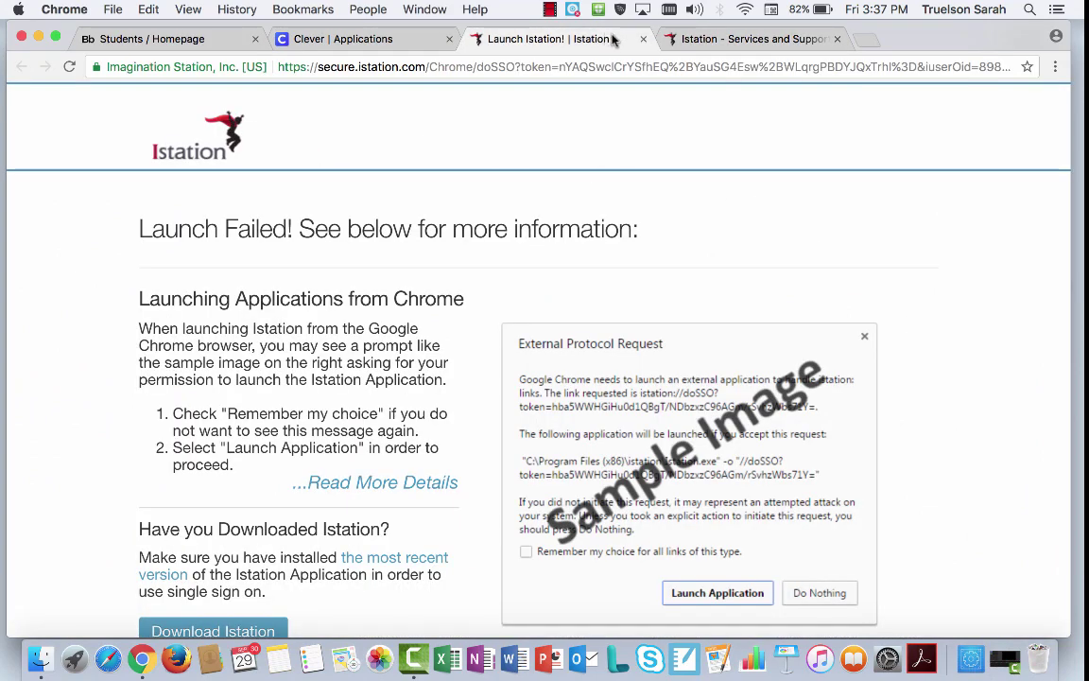
pyautogui.click(642, 39)
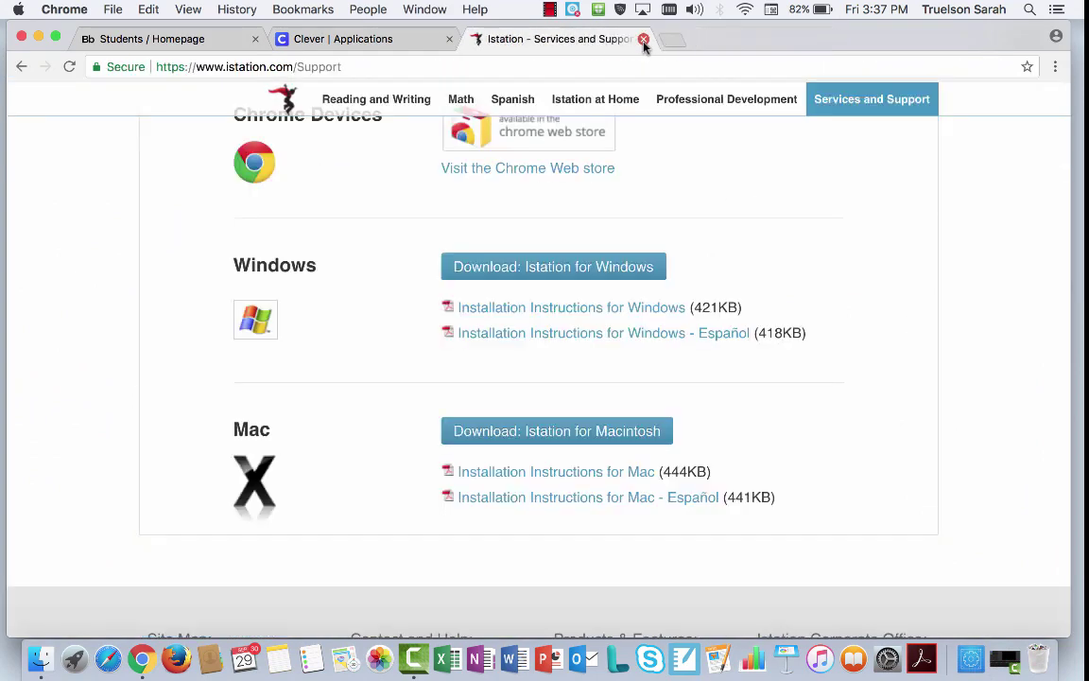
# - Launch Istation from the Clever applications page and allow the downloaded Imagination Station application to open
pyautogui.click(369, 48)
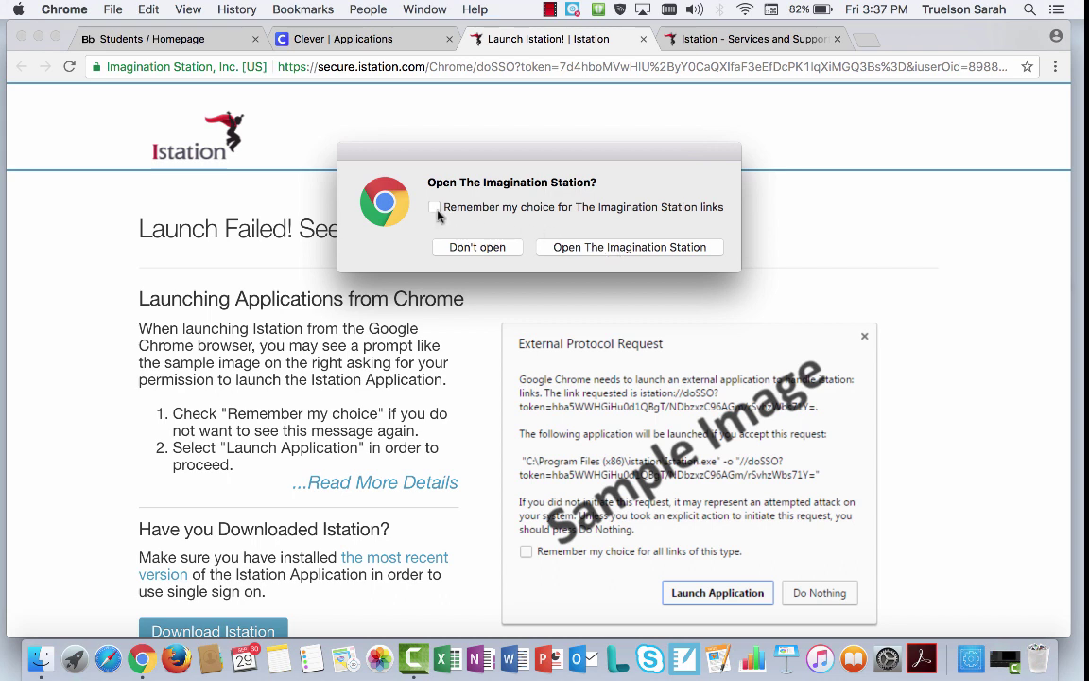
pyautogui.click(632, 246)
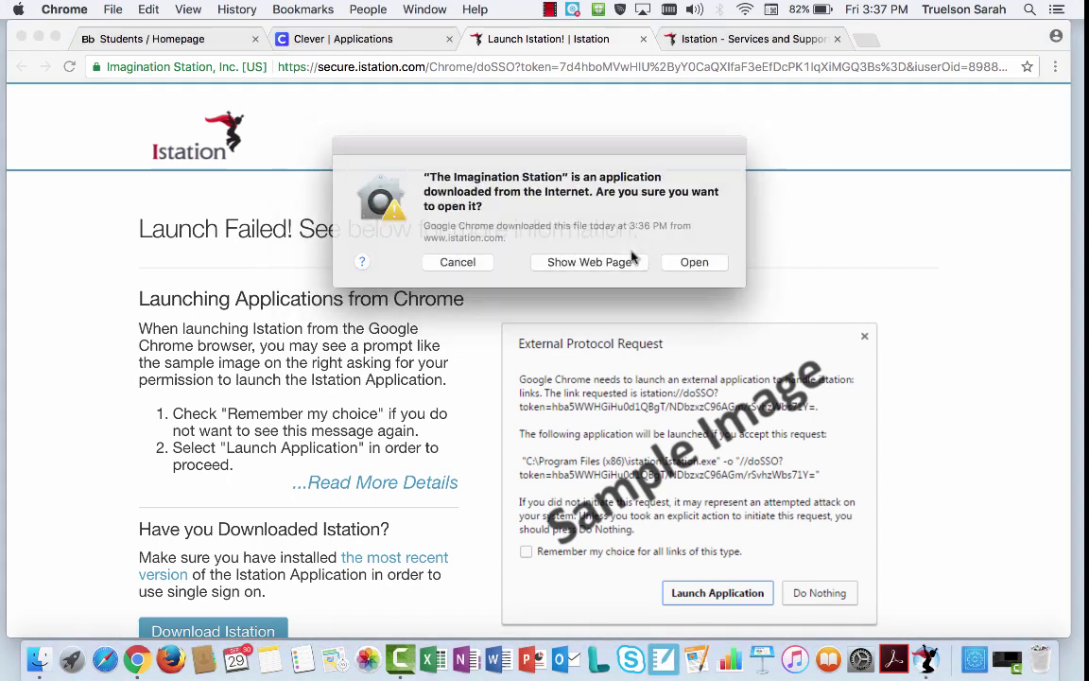
pyautogui.click(689, 263)
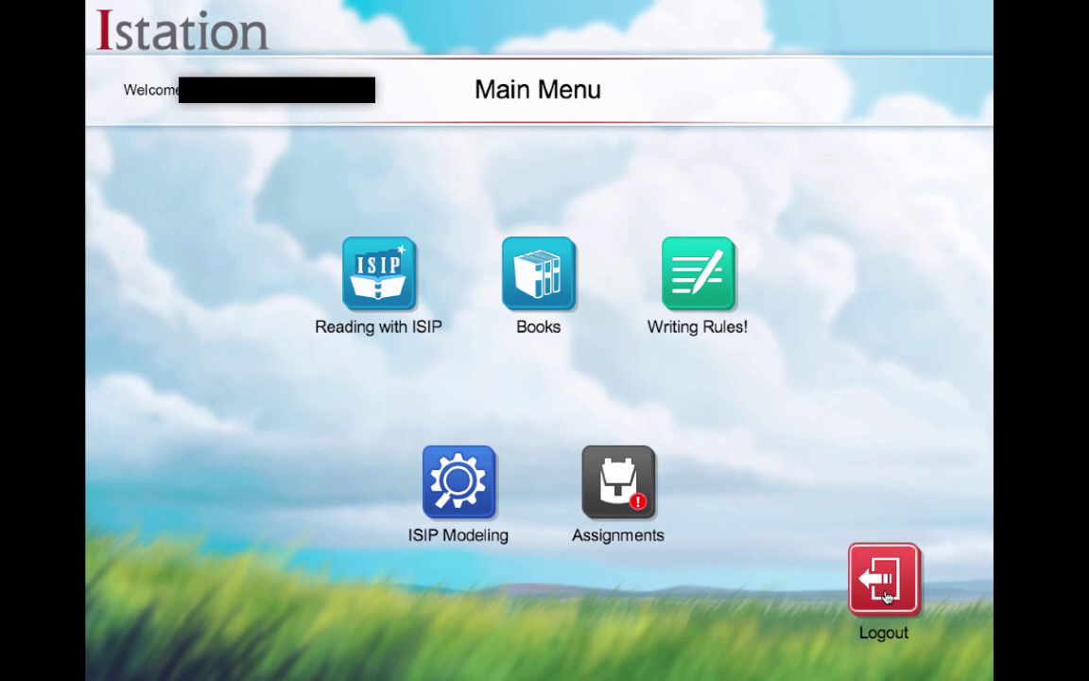
# - Log out of Istation from its main menu and exit the application
pyautogui.click(879, 594)
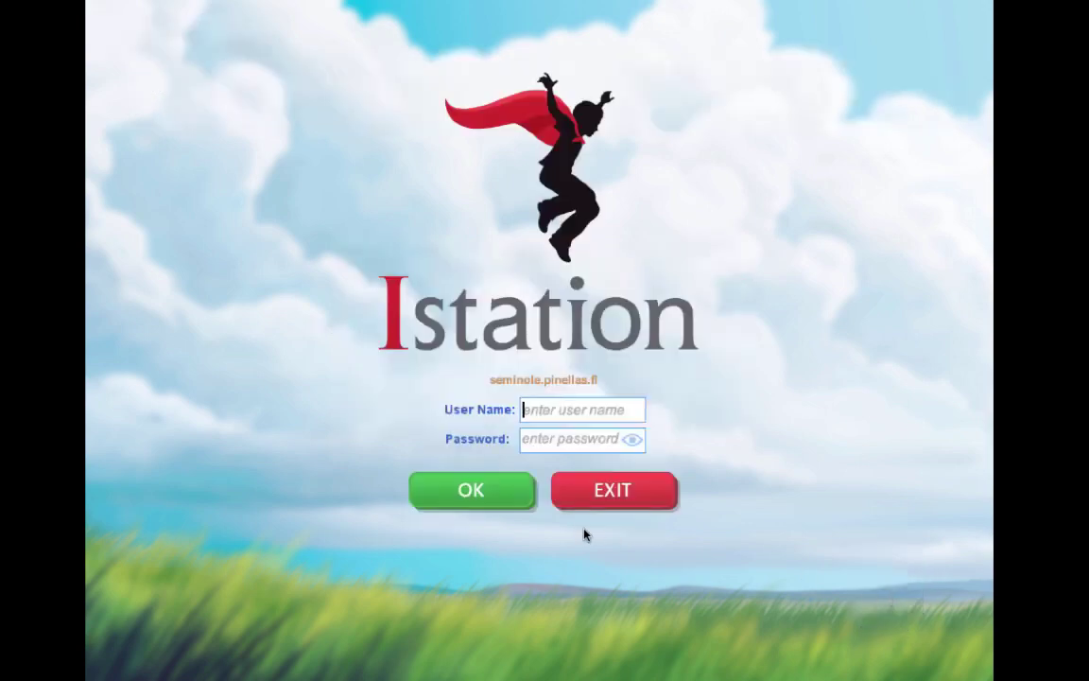
pyautogui.click(617, 498)
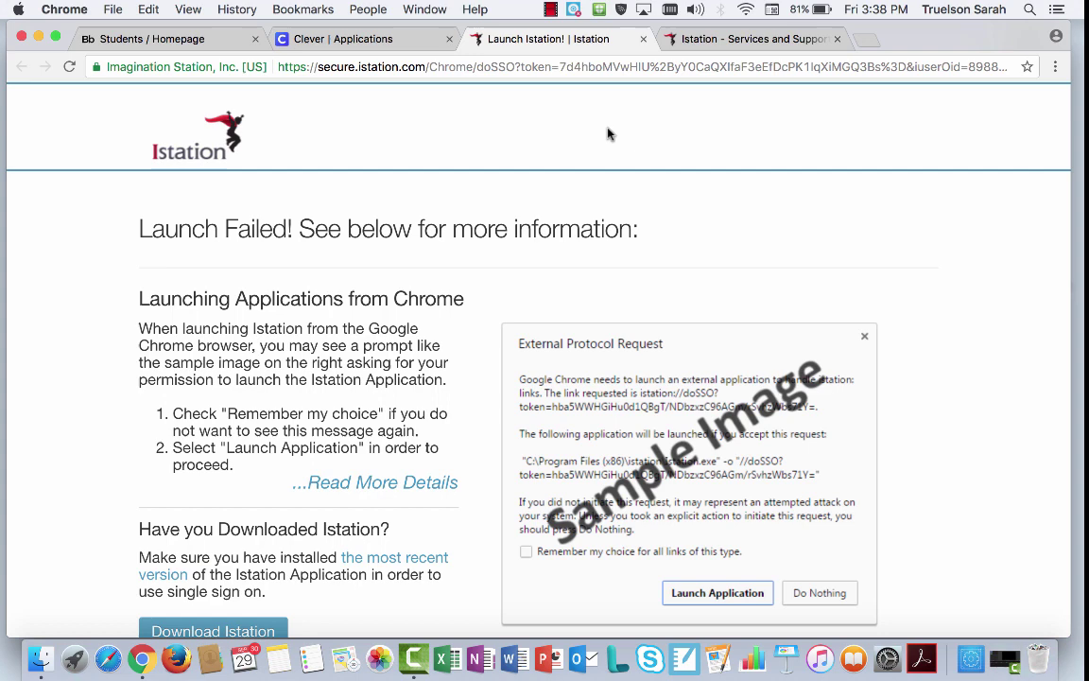
# - Close the Istation Services and Support page and the Launch Istation page, returning to the Clever applications page
pyautogui.click(396, 52)
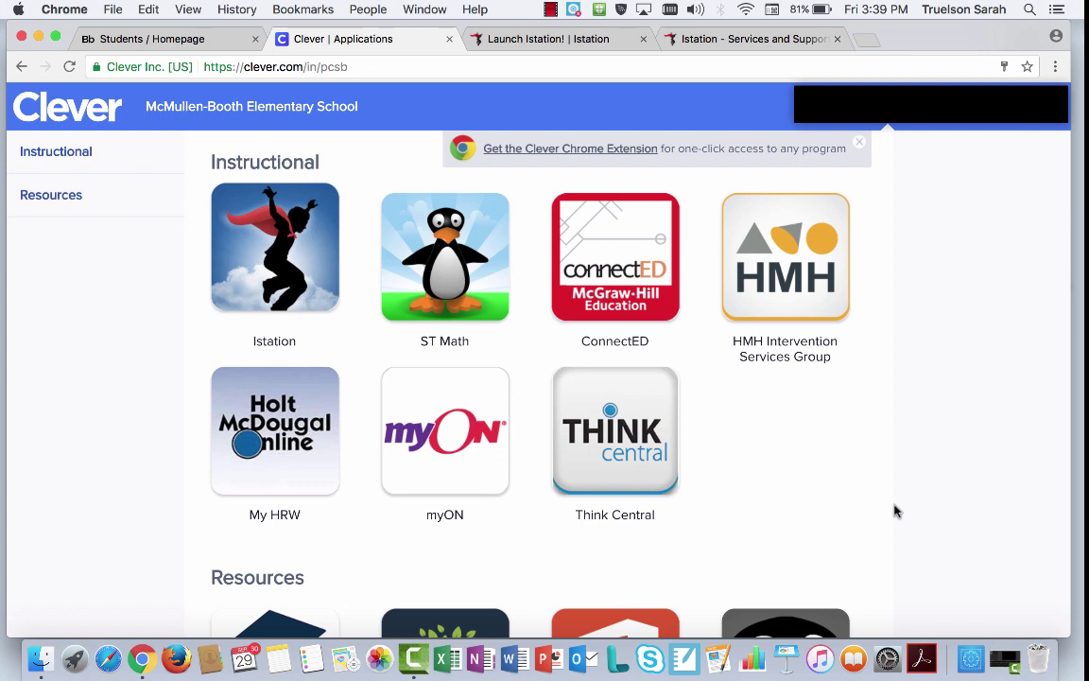
pyautogui.click(759, 42)
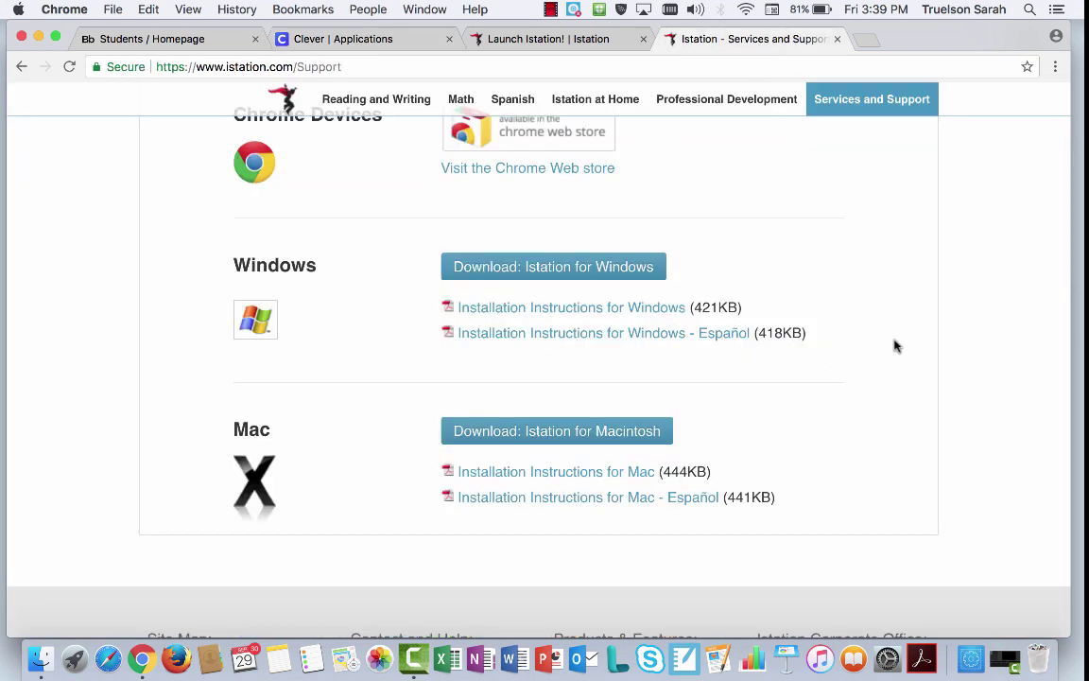
pyautogui.click(837, 39)
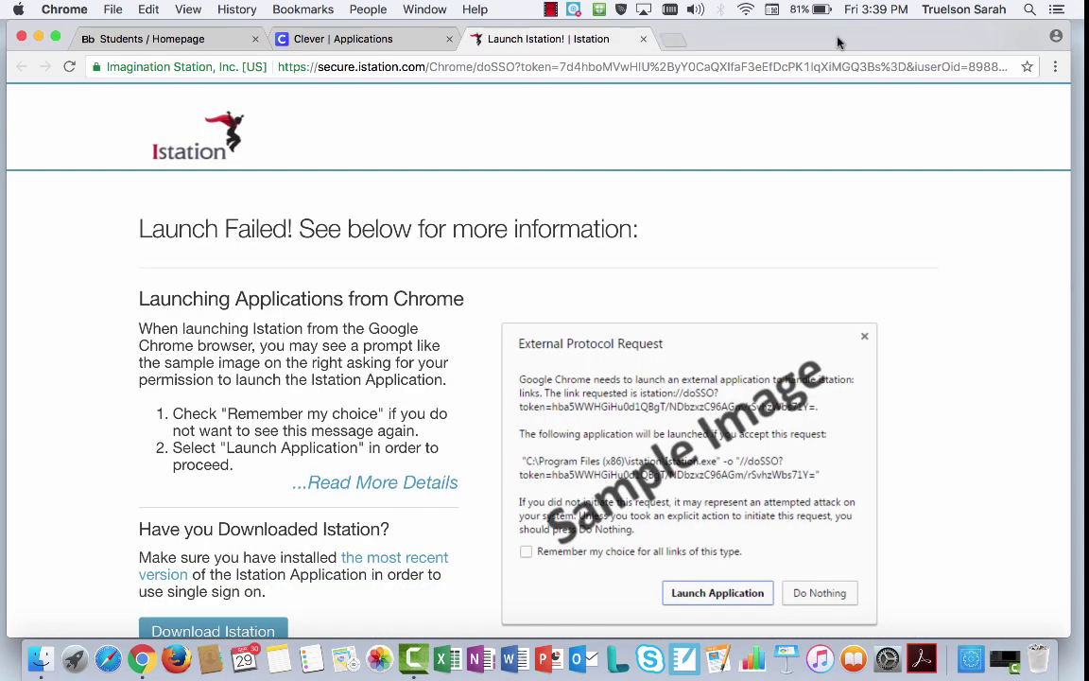
pyautogui.click(642, 39)
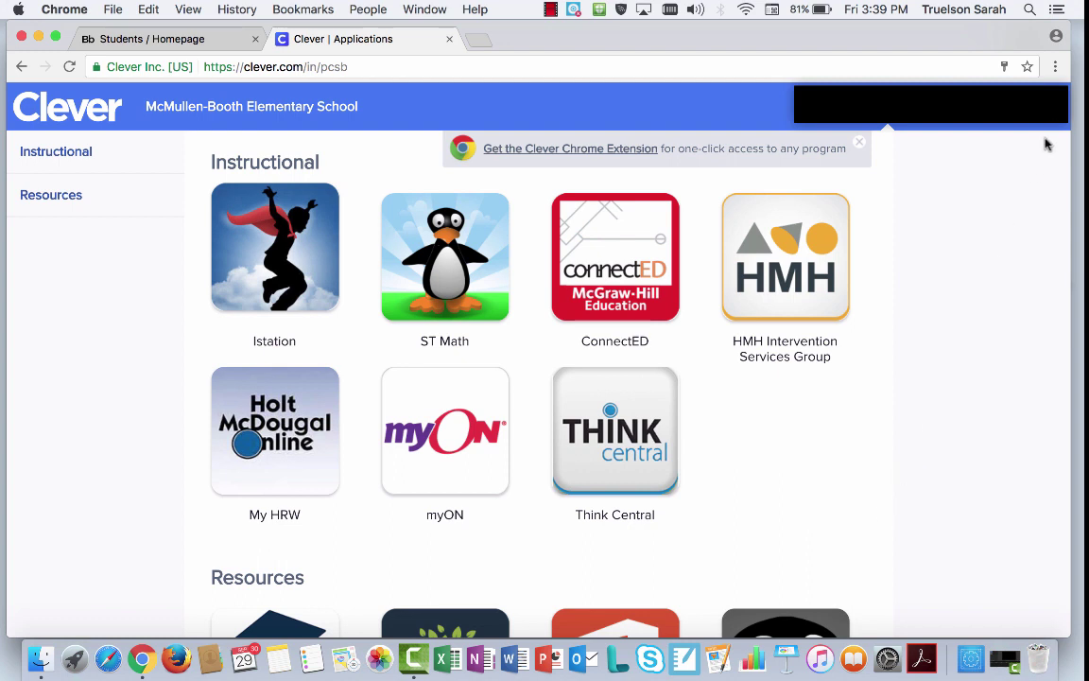
# - Open the account options on the Clever applications page
pyautogui.click(941, 121)
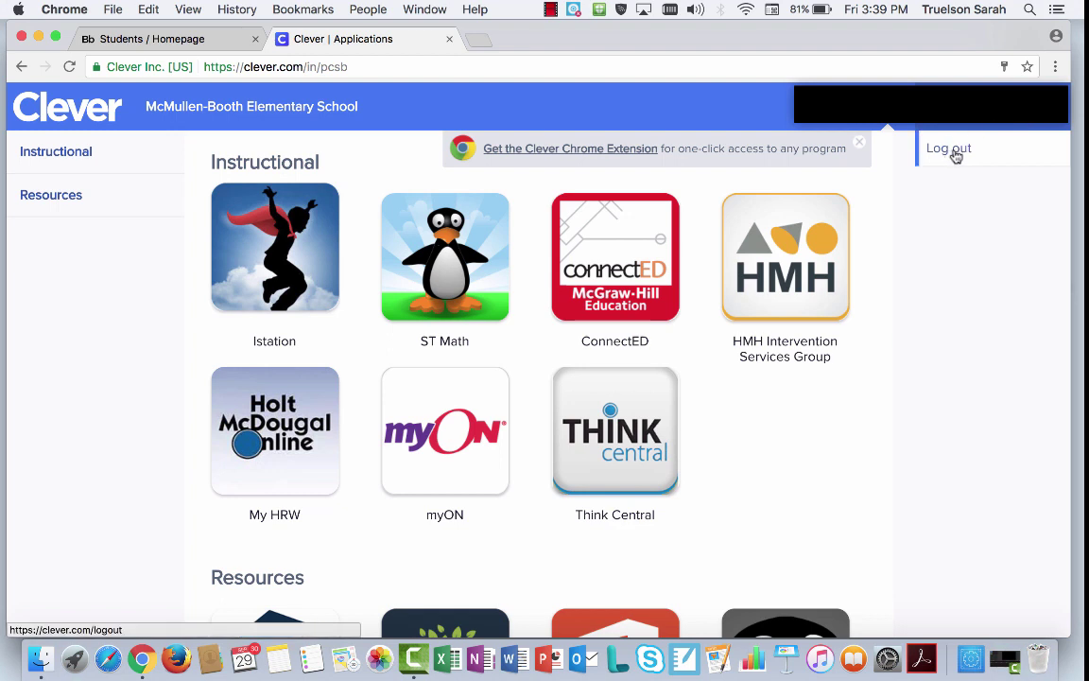